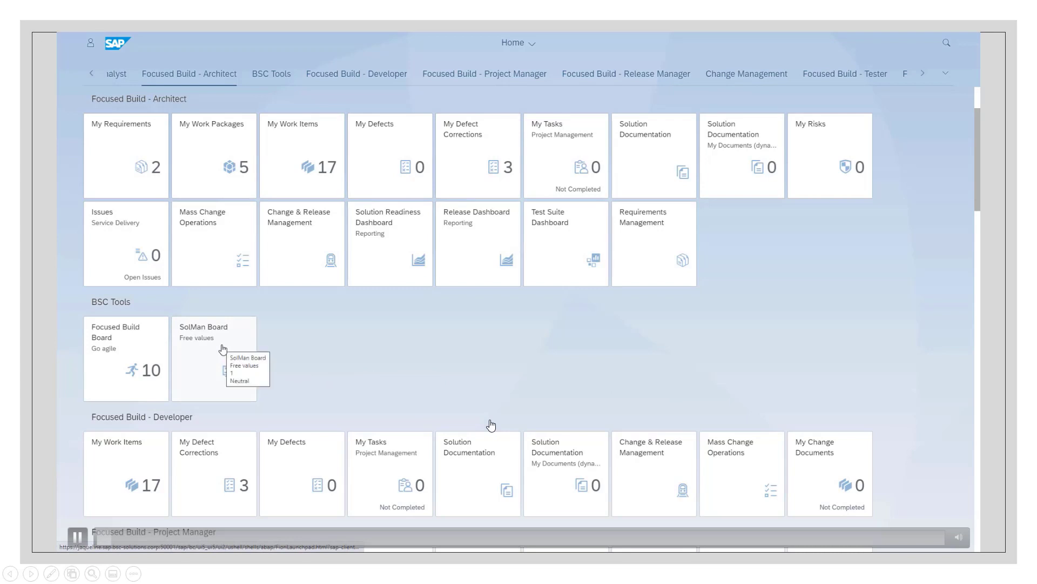
# Start a new project in the SolMan Board with ID DEMO, name Demo and project type Scrum
pyautogui.click(222, 346)
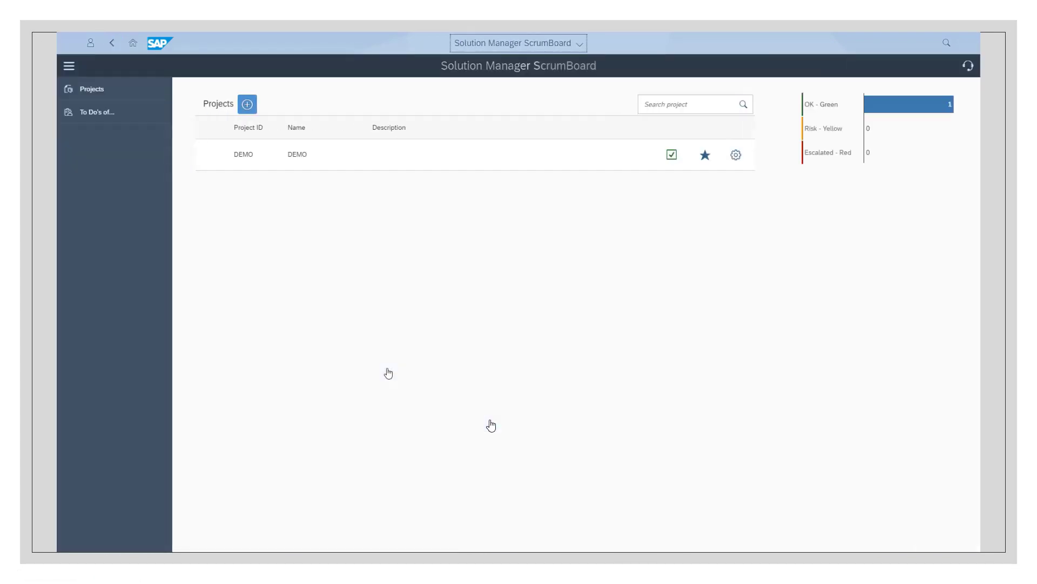
pyautogui.click(247, 107)
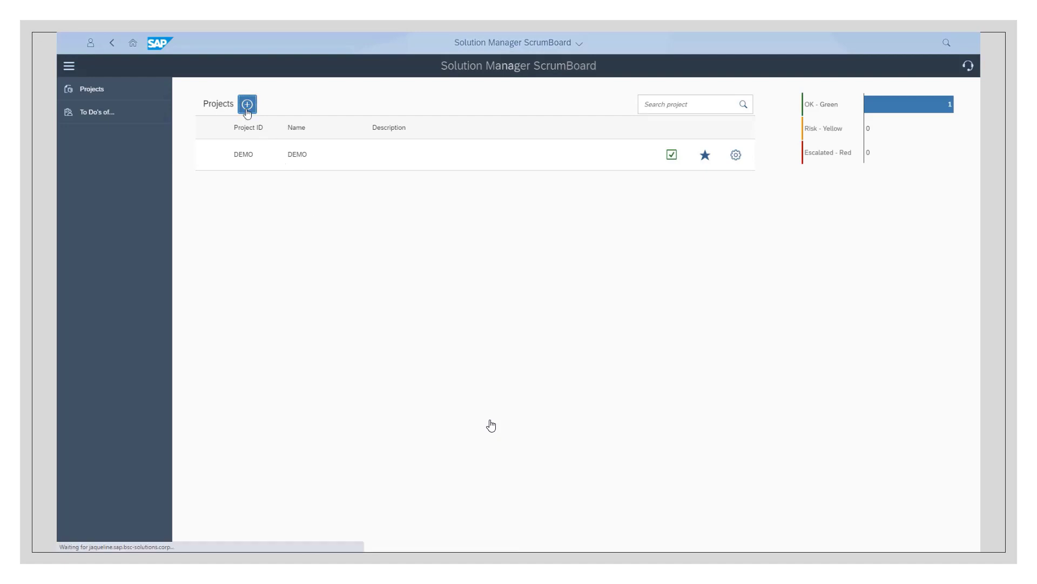
pyautogui.click(355, 169)
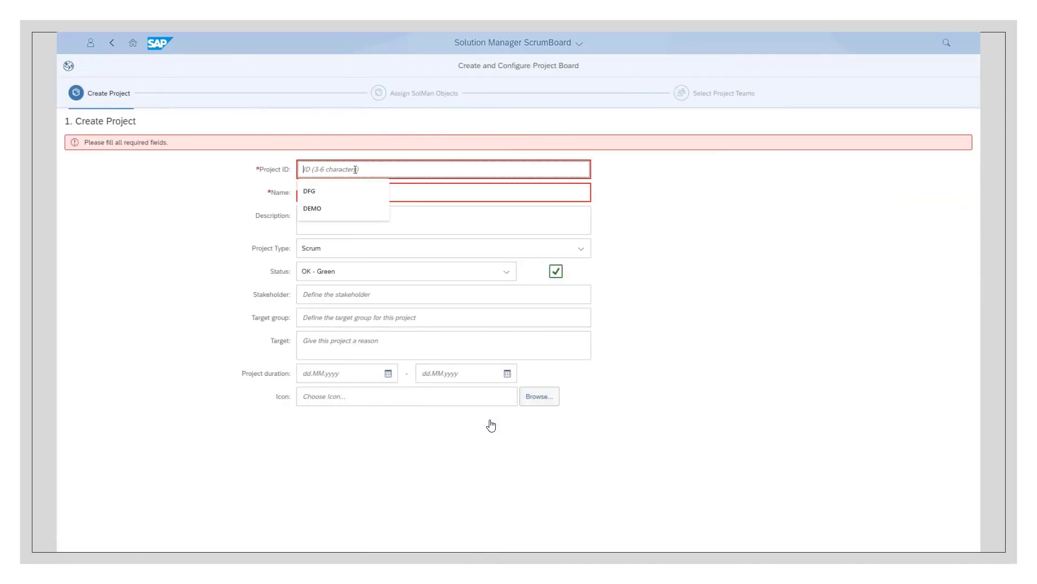
pyautogui.write('DEMO')
pyautogui.press('Tab')
pyautogui.write('Demo')
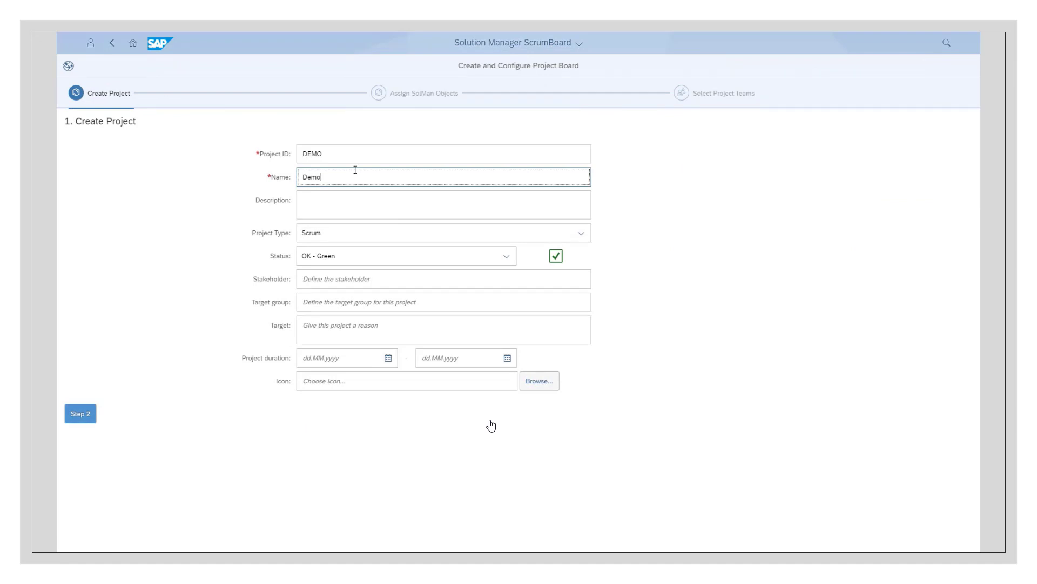
pyautogui.press('Tab')
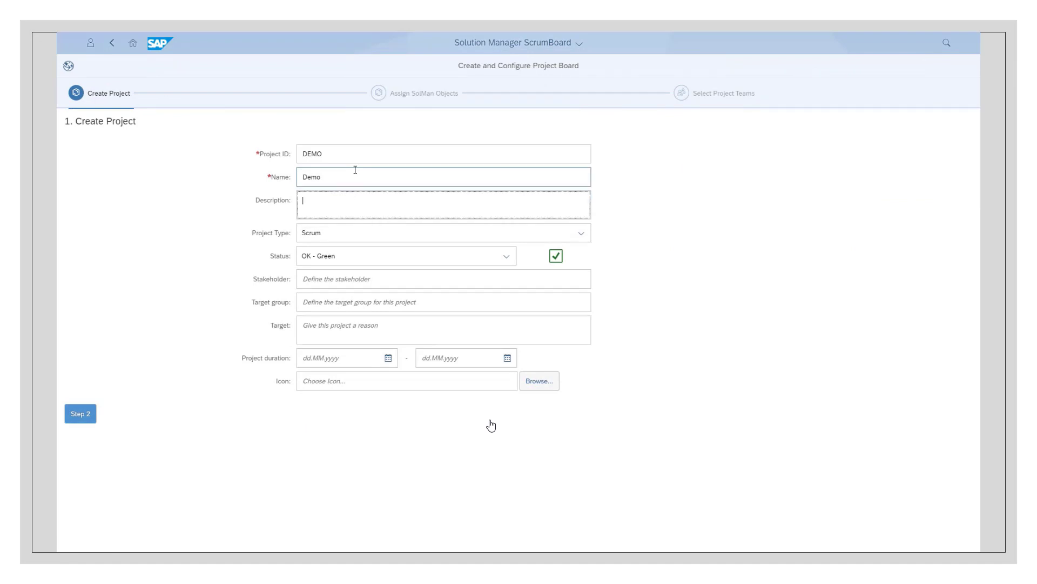
pyautogui.click(577, 241)
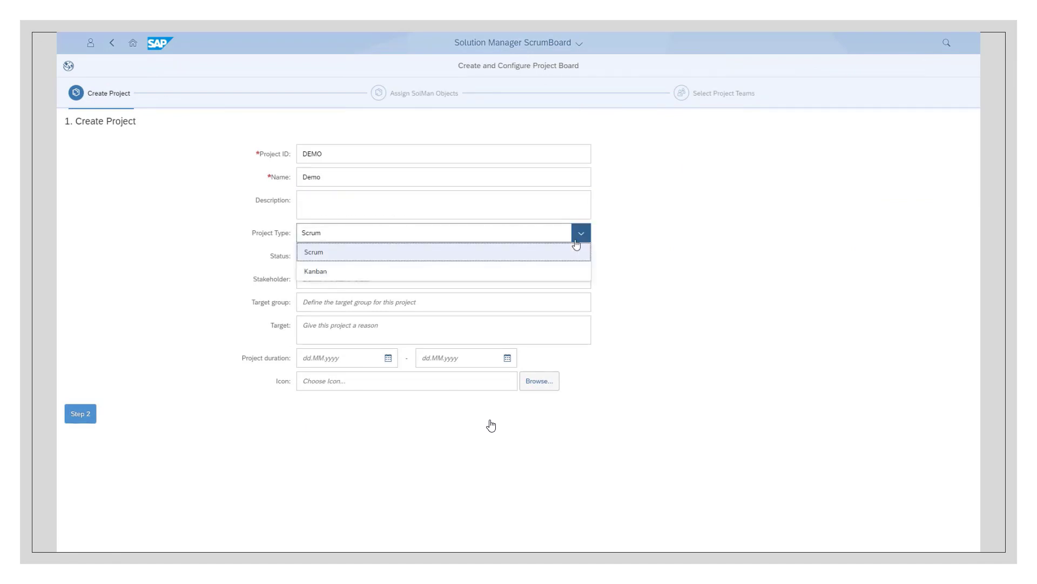
pyautogui.click(200, 315)
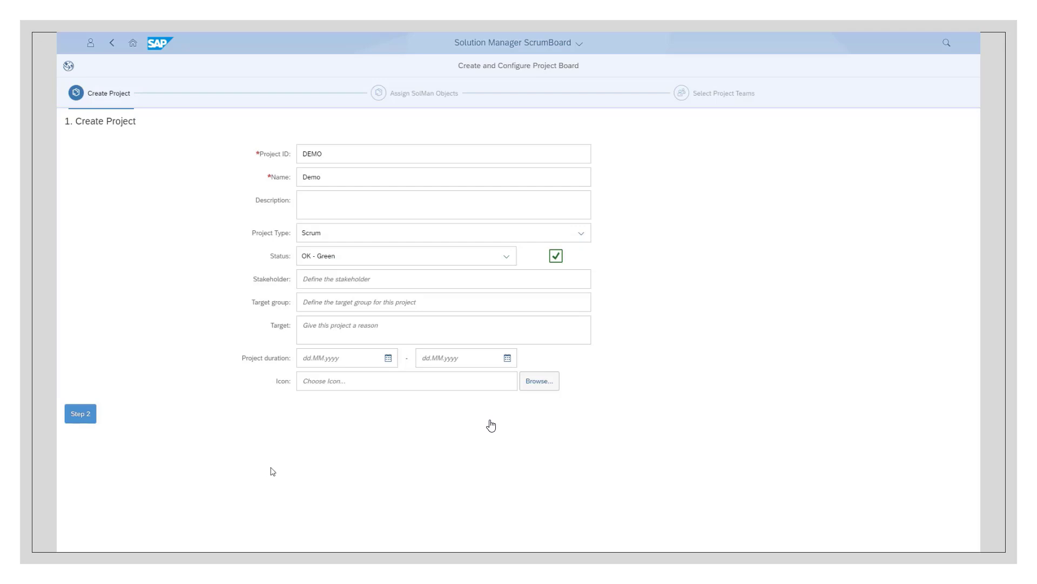
pyautogui.click(80, 415)
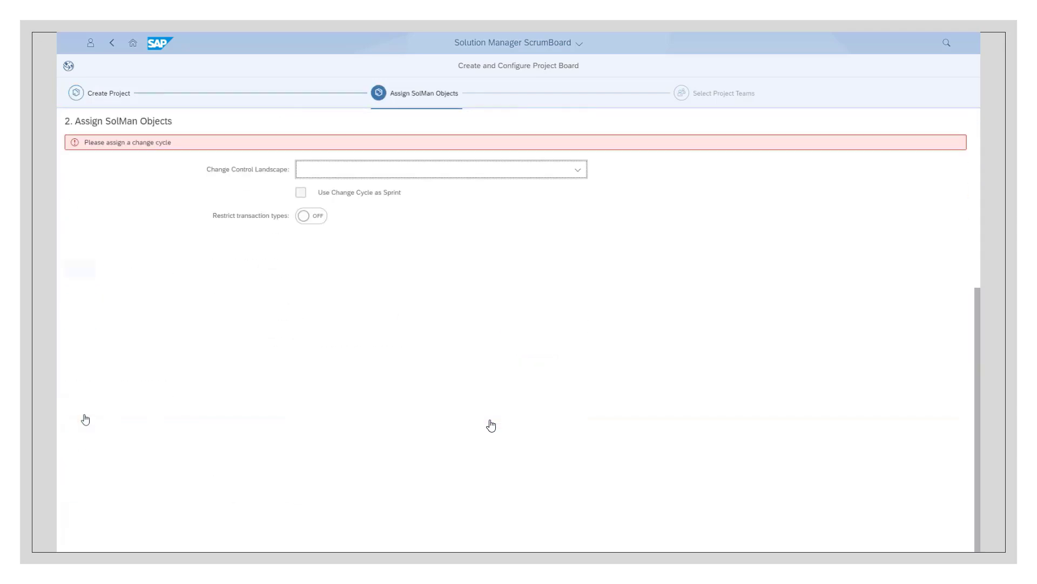
# Assign the change control landscape BSC_SOLUTION_SUB_1 and use the Phase Cycle "Sprint 2" as the project's sprint
pyautogui.click(398, 172)
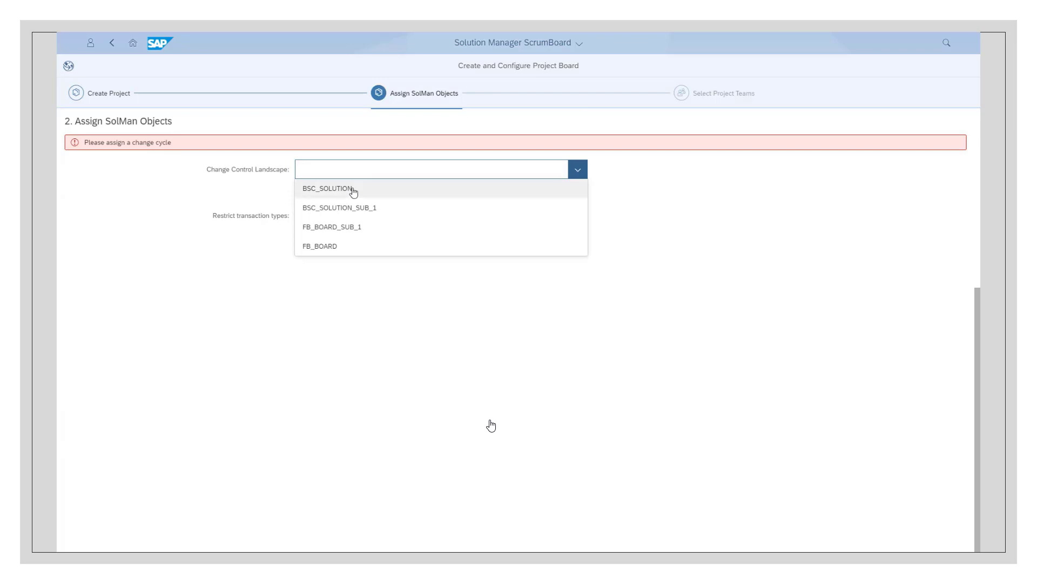
pyautogui.click(340, 210)
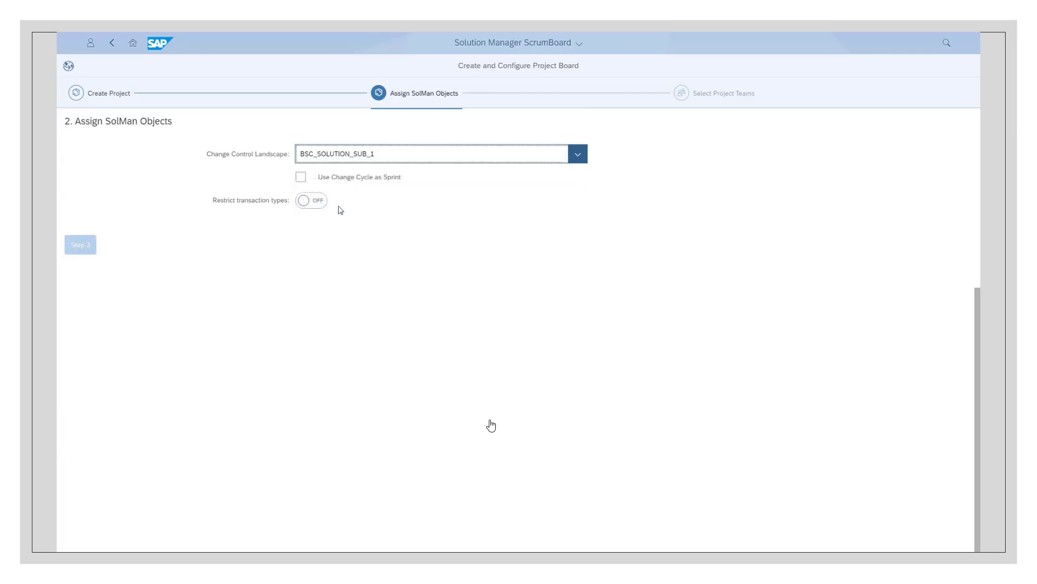
pyautogui.click(300, 178)
pyautogui.click(421, 212)
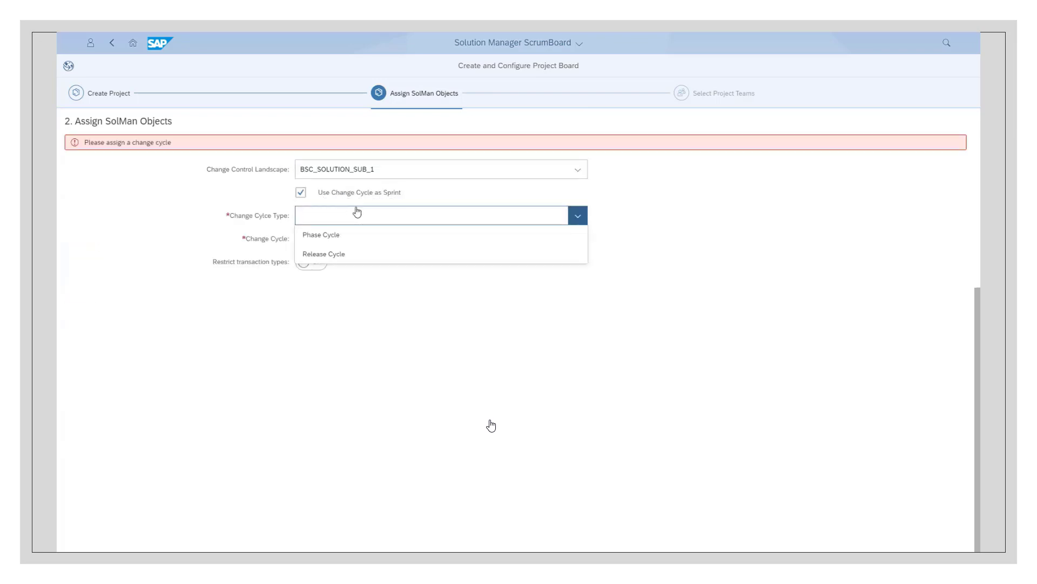
pyautogui.click(322, 235)
pyautogui.click(329, 239)
pyautogui.click(309, 262)
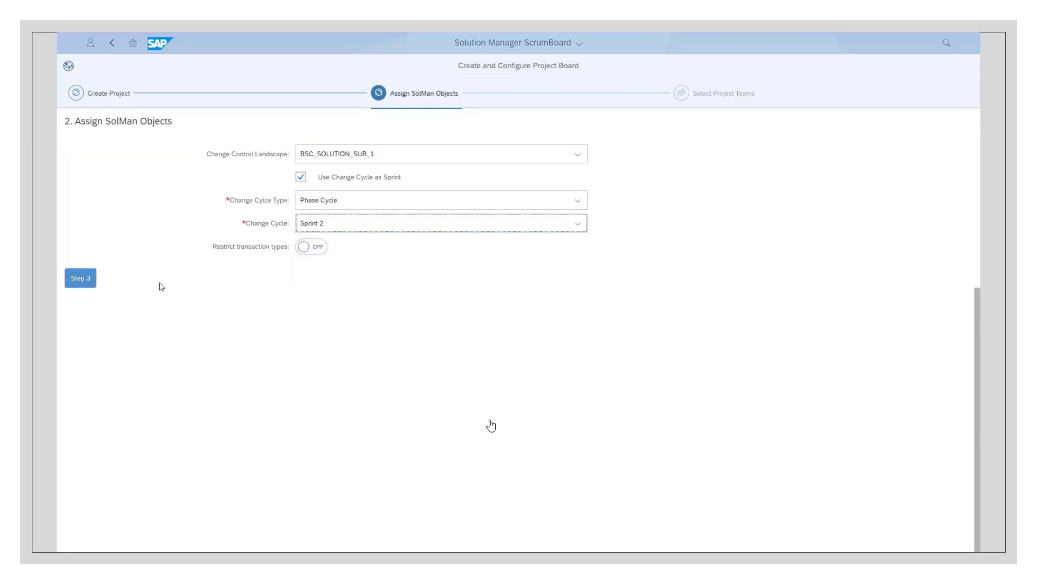
# Assign the teams CONS, DEV and TST to the project and save it
pyautogui.click(81, 278)
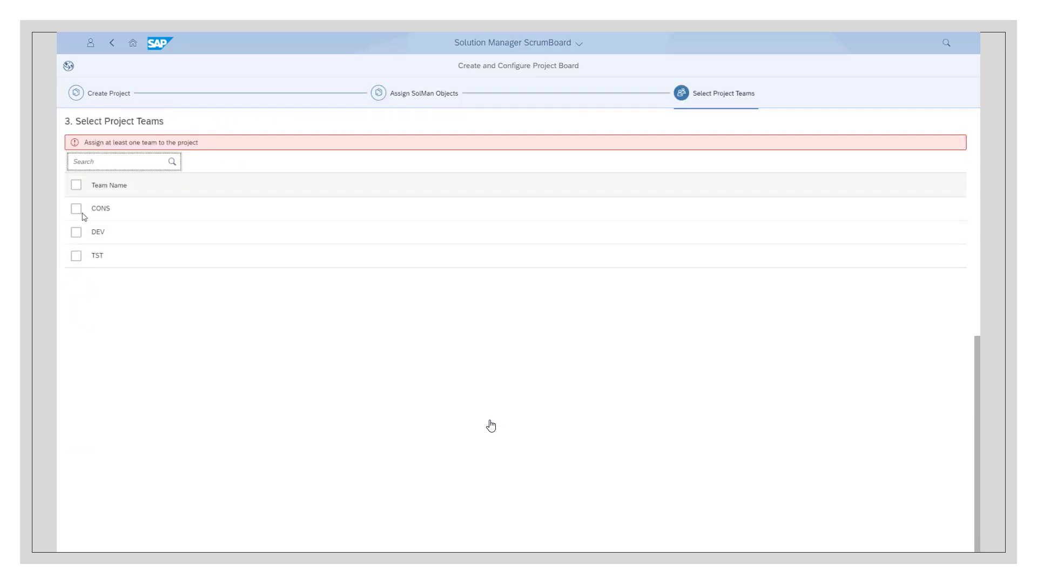
pyautogui.click(76, 184)
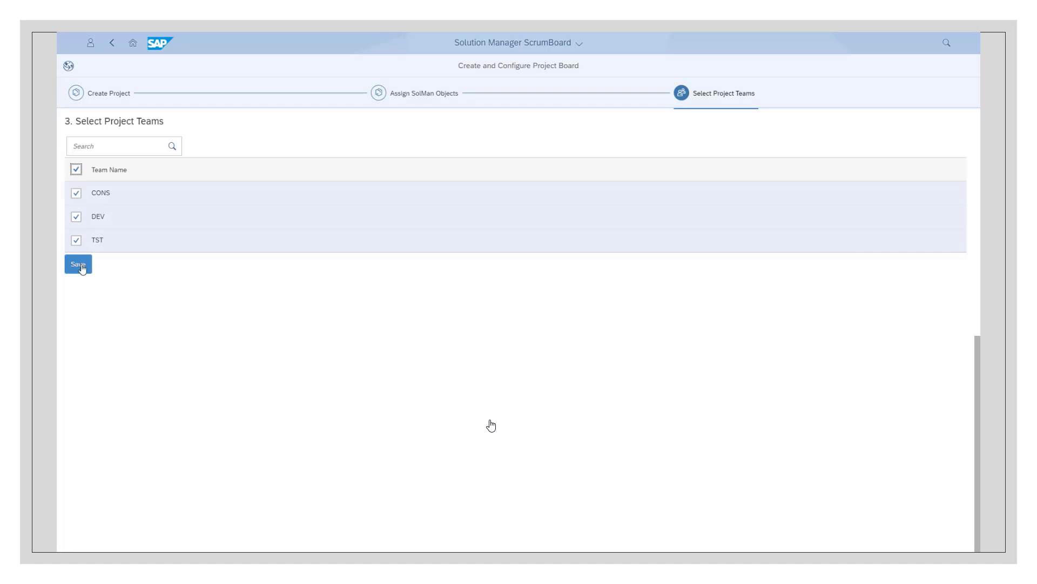
pyautogui.click(81, 266)
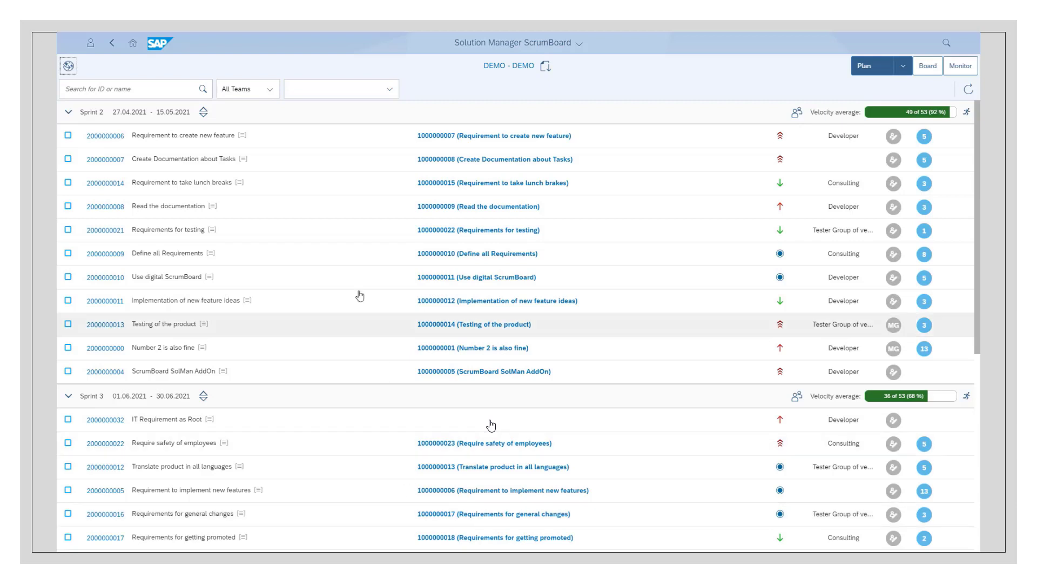
# View the backlog requirement "Testing of the product" and its related document "Develop testing concept", then return to the plan
pyautogui.click(68, 112)
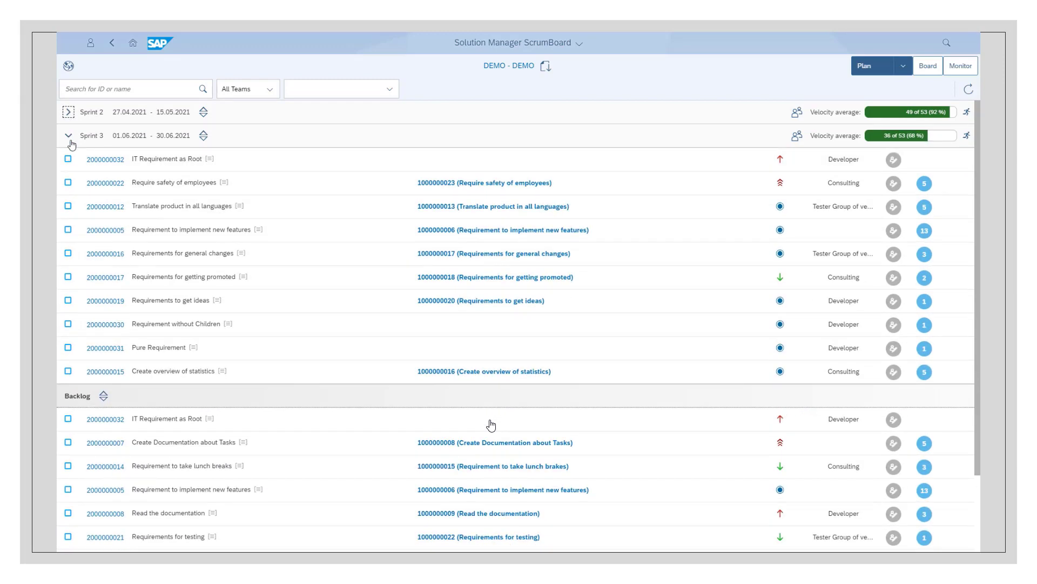
pyautogui.click(68, 135)
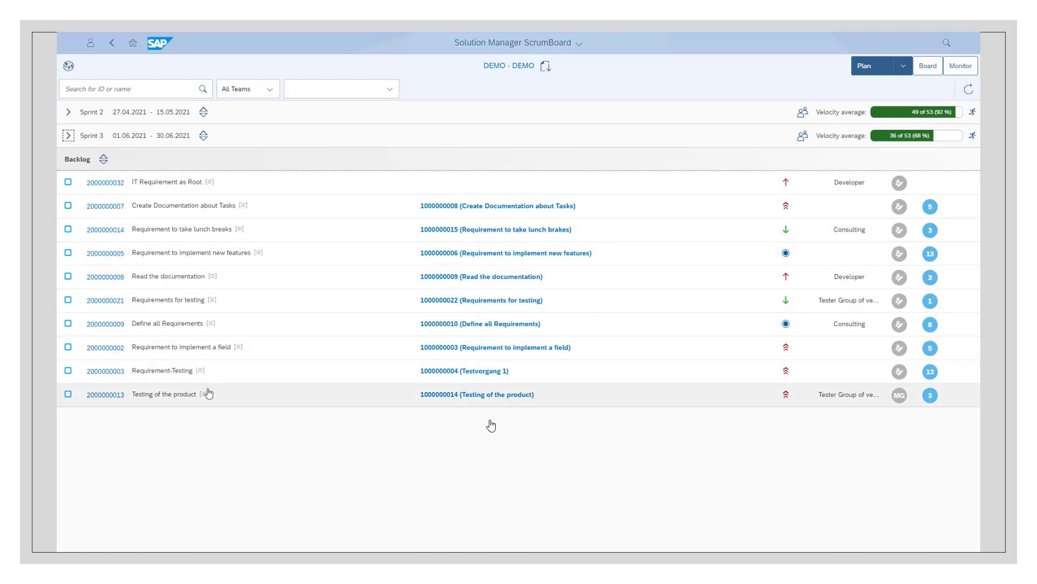
pyautogui.click(106, 397)
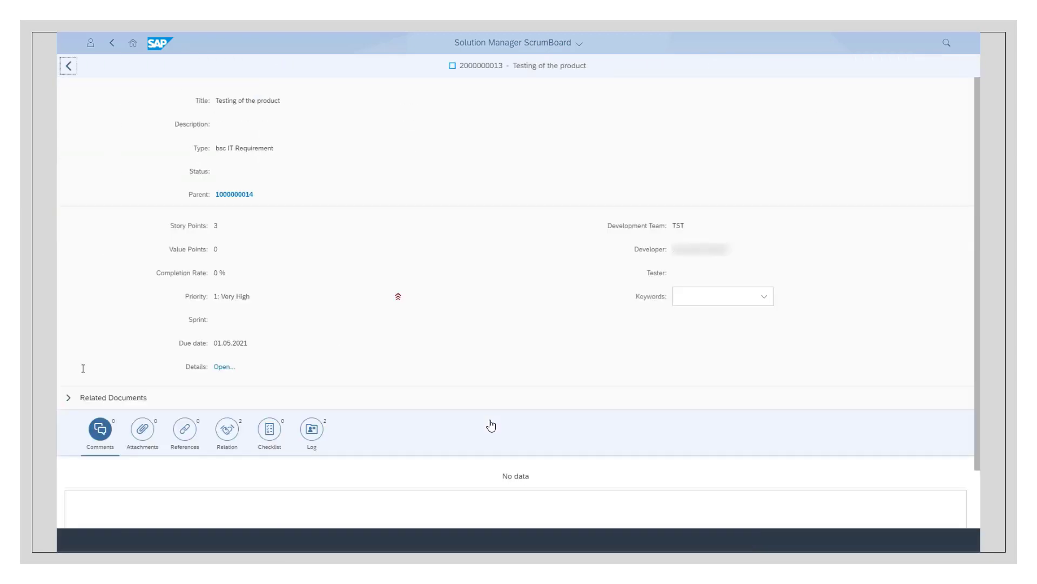
pyautogui.click(68, 397)
pyautogui.scroll(-2, 349, 337)
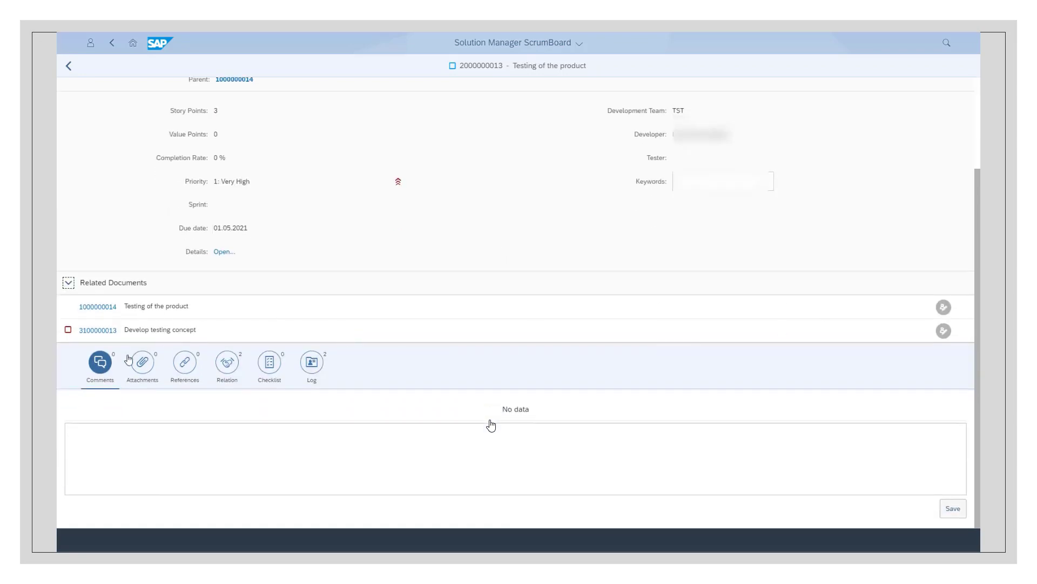
pyautogui.click(107, 331)
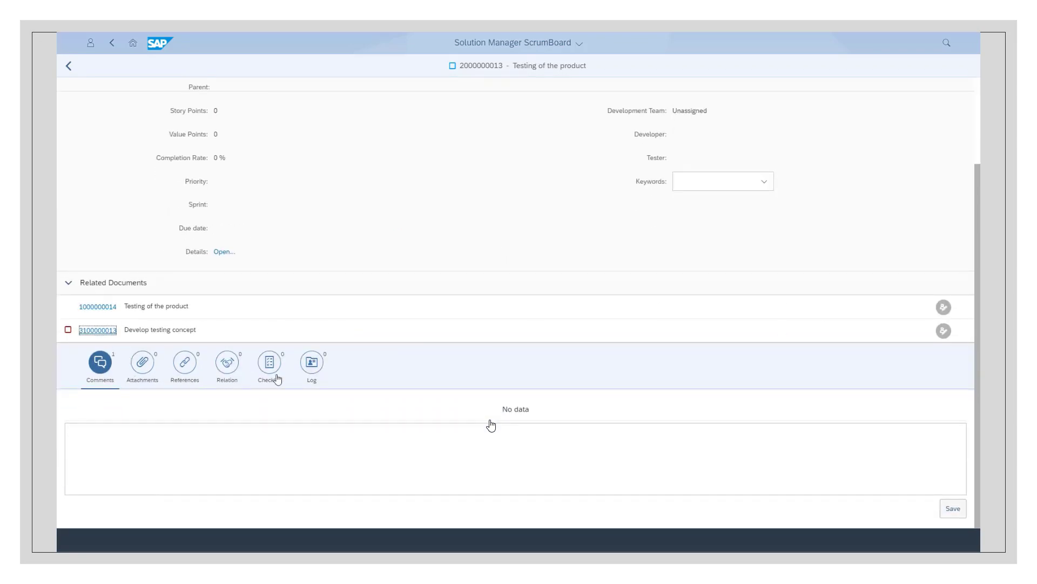
pyautogui.click(68, 67)
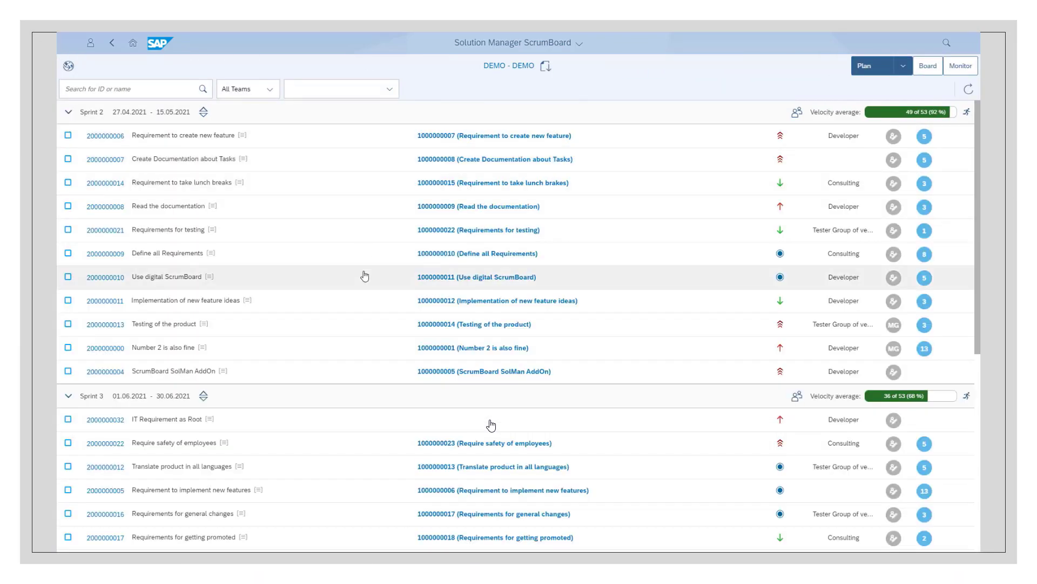
# Plan the backlog requirement "Create Documentation about Tasks" into Sprint 3, directly above "Create overview of statistics"
pyautogui.scroll(-7, 365, 276)
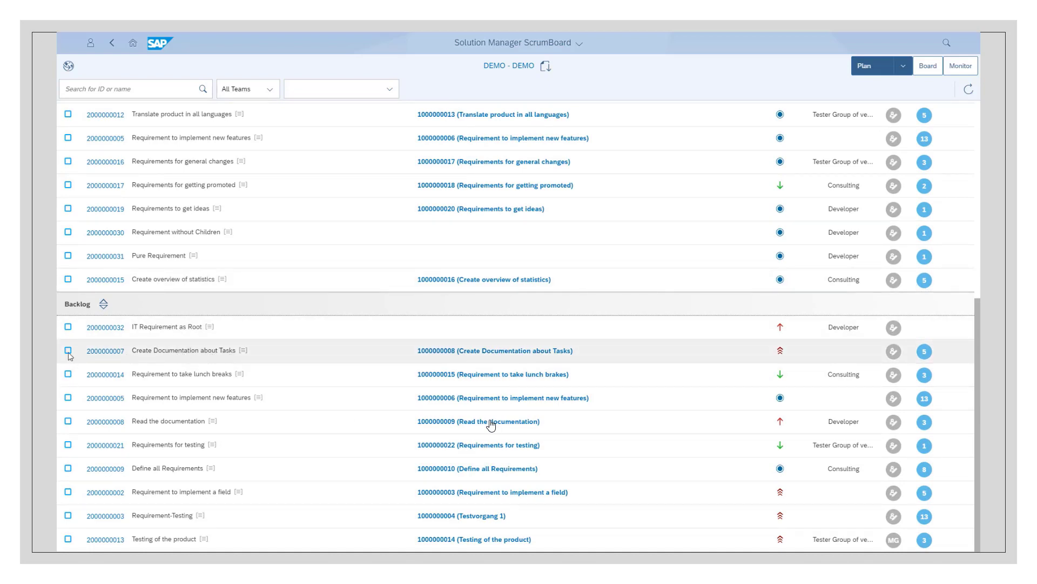
pyautogui.moveTo(74, 352); pyautogui.dragTo(46, 286)
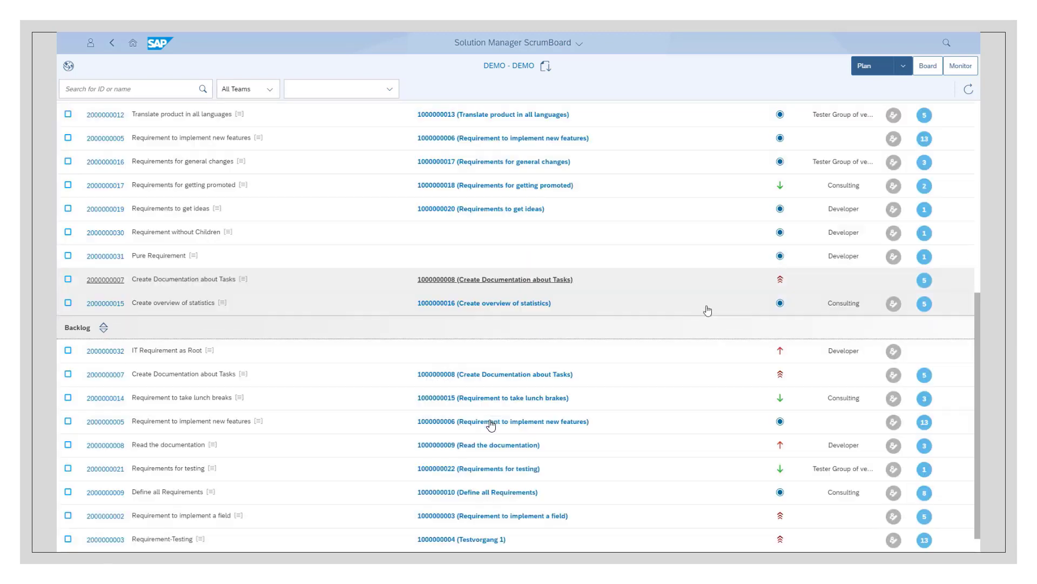
pyautogui.scroll(5, 708, 310)
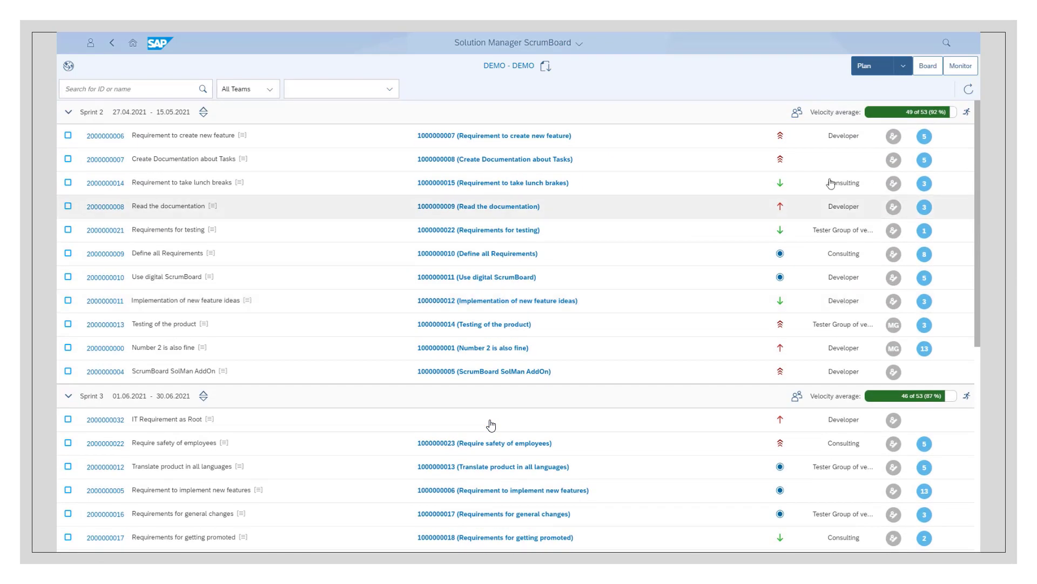
# Show the sprint board with all requirements collapsed except "Require safety of employees"
pyautogui.click(928, 67)
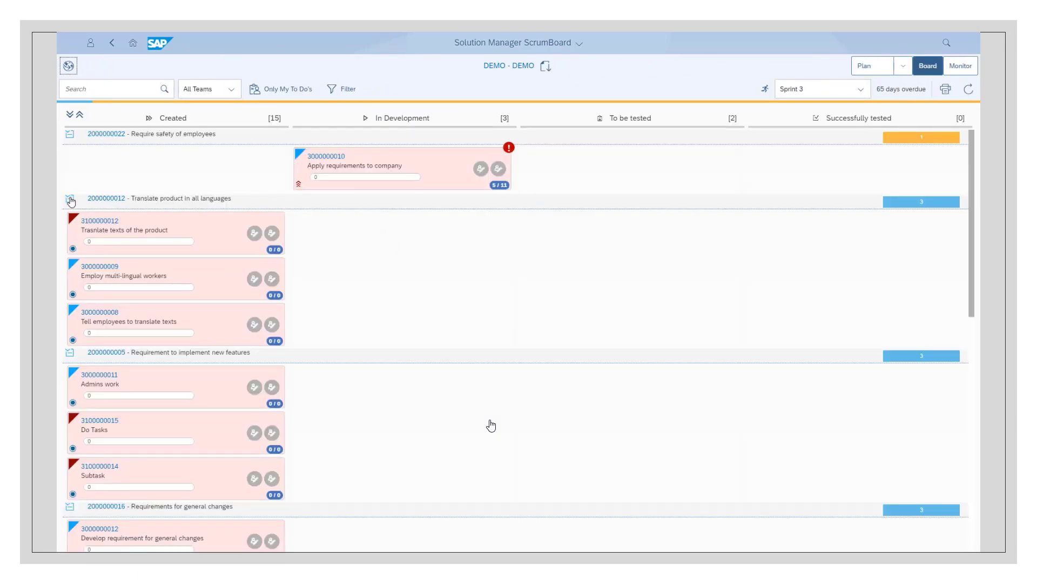
pyautogui.click(79, 114)
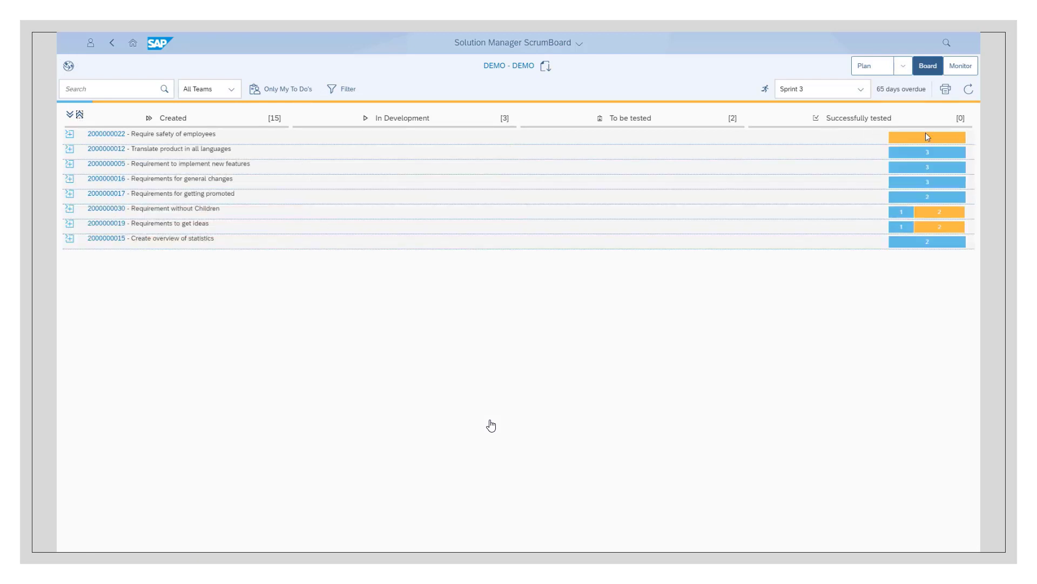
pyautogui.click(70, 135)
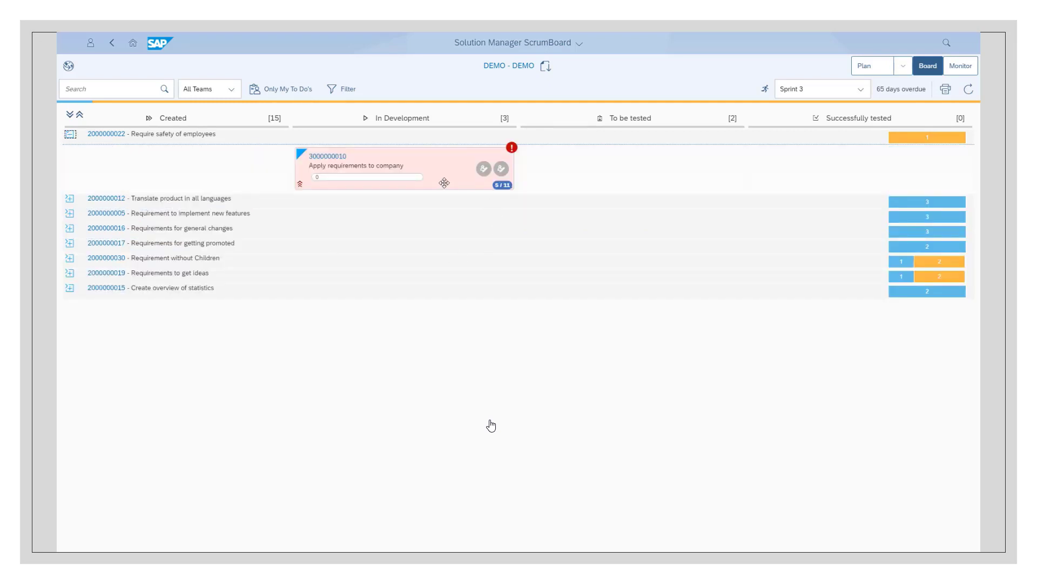
# Mark "Write Code" as done in the checklist of the card "Apply requirements to company"
pyautogui.click(513, 150)
pyautogui.click(506, 186)
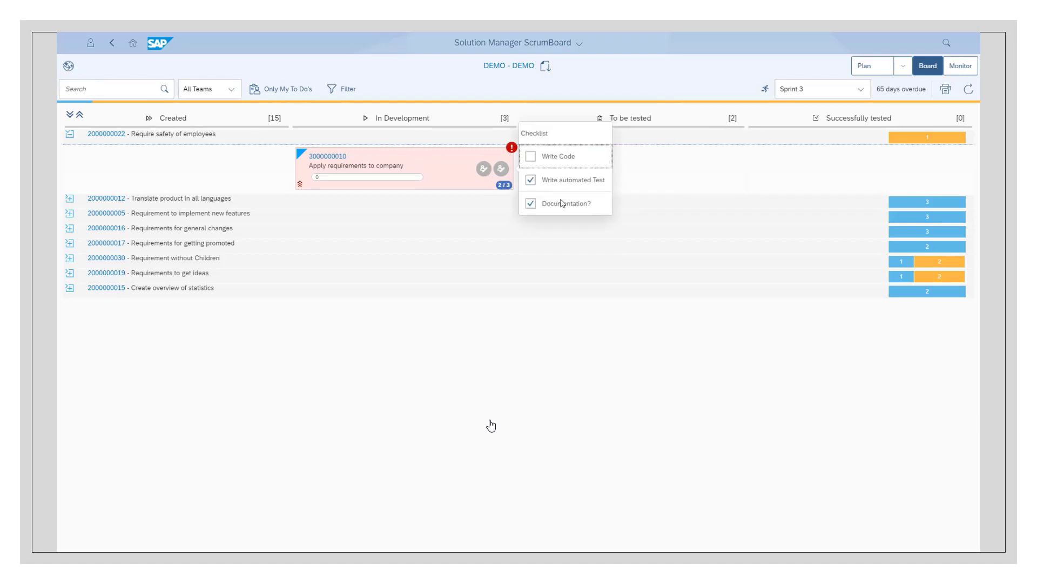
pyautogui.click(531, 157)
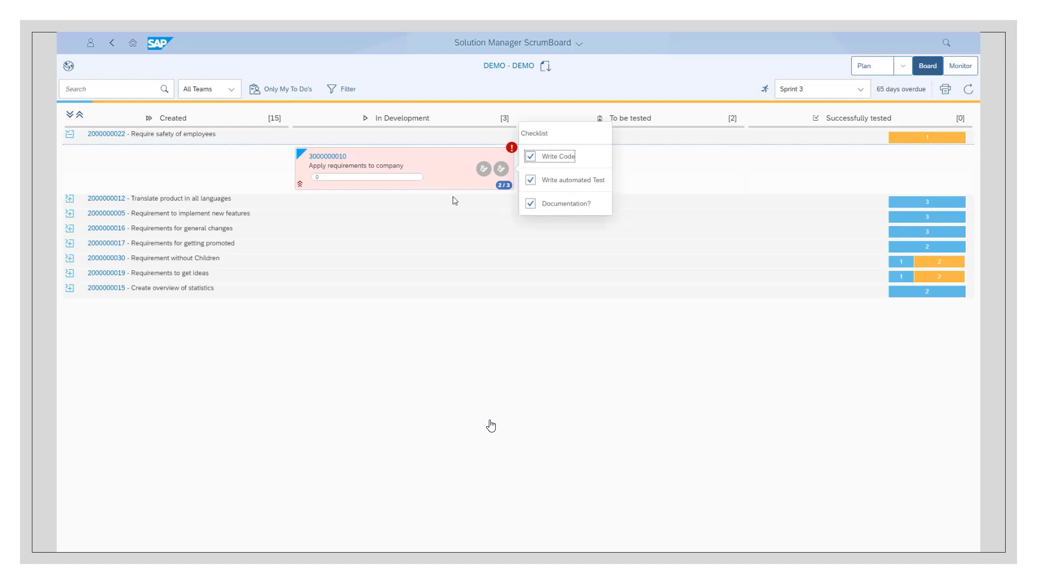
pyautogui.click(642, 163)
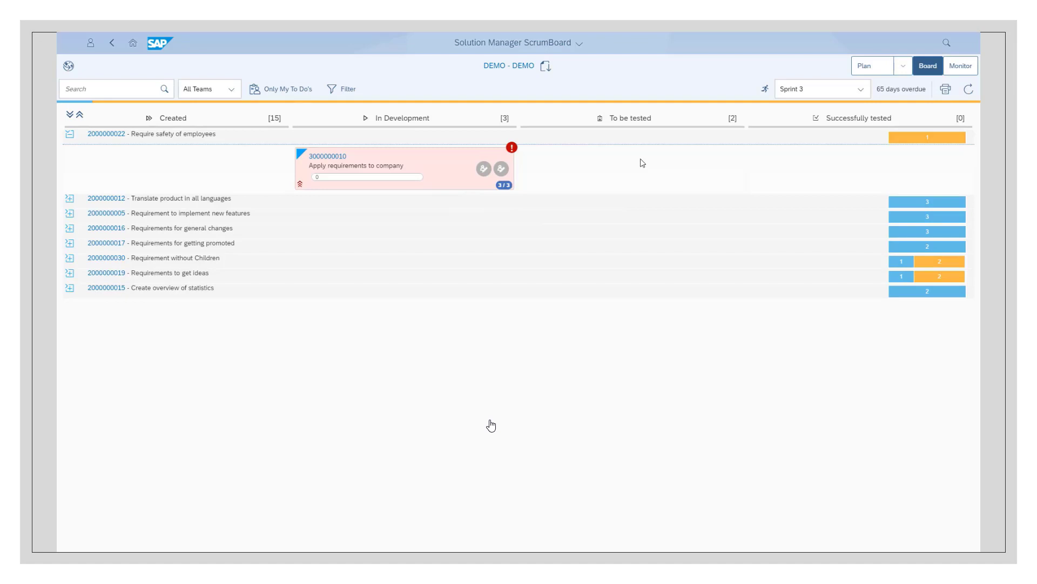
# Set the due date of the card "Apply requirements to company" to 08.06.2022 and move the card to "To be tested"
pyautogui.click(328, 157)
pyautogui.moveTo(456, 88); pyautogui.dragTo(718, 89)
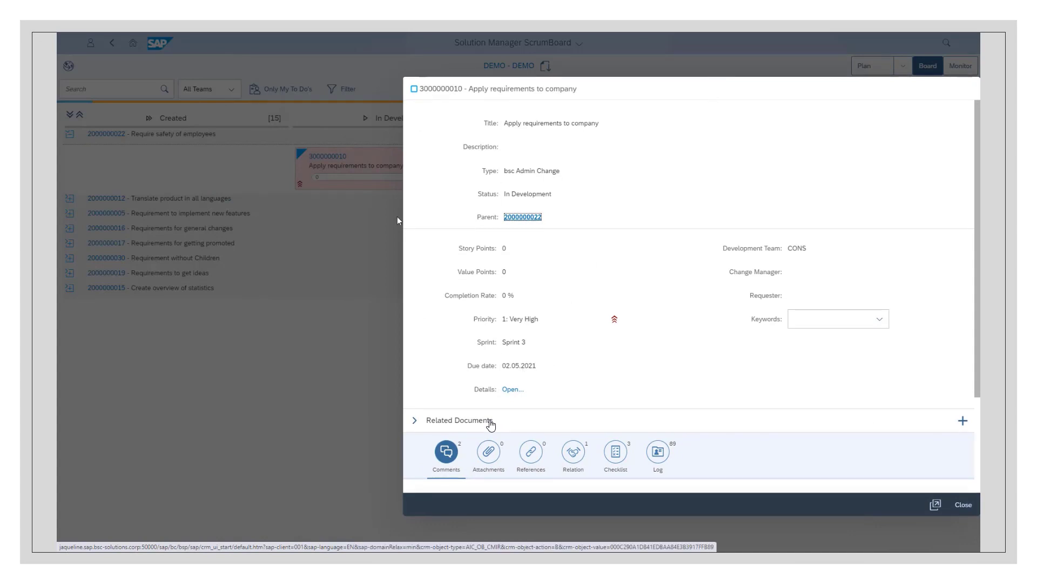
pyautogui.click(518, 365)
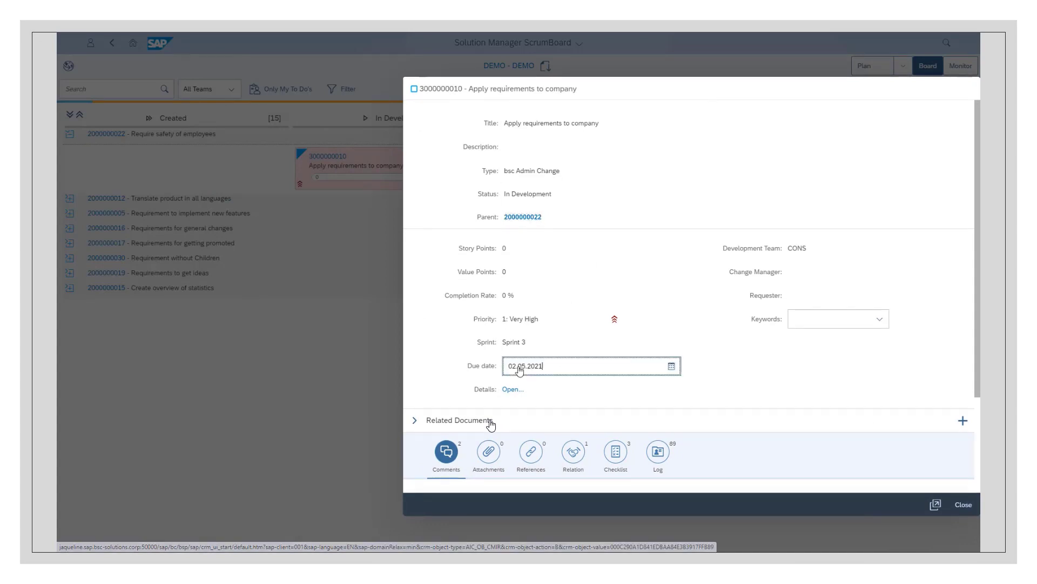
pyautogui.click(671, 366)
pyautogui.click(638, 377)
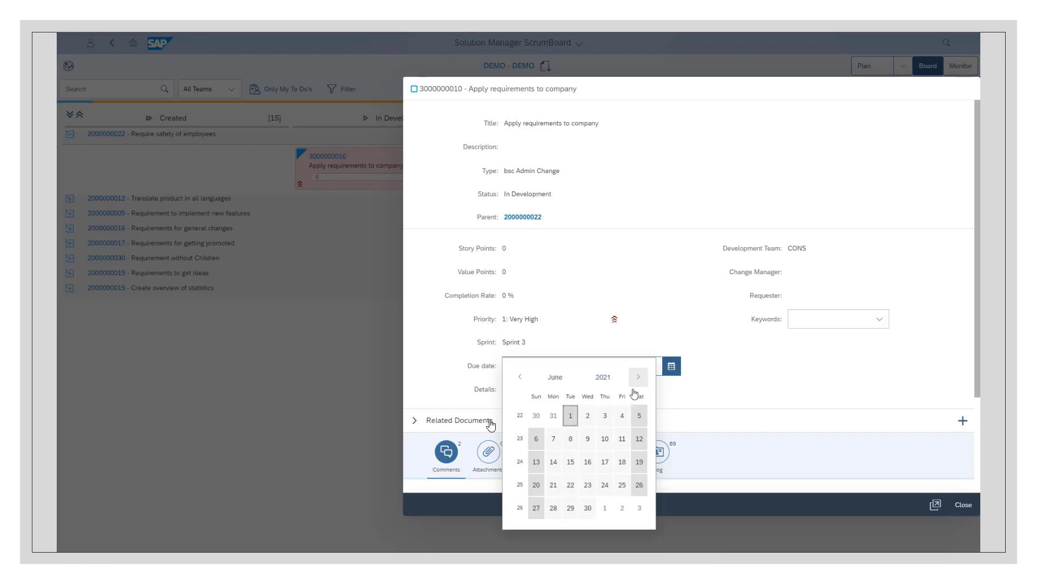
pyautogui.click(612, 381)
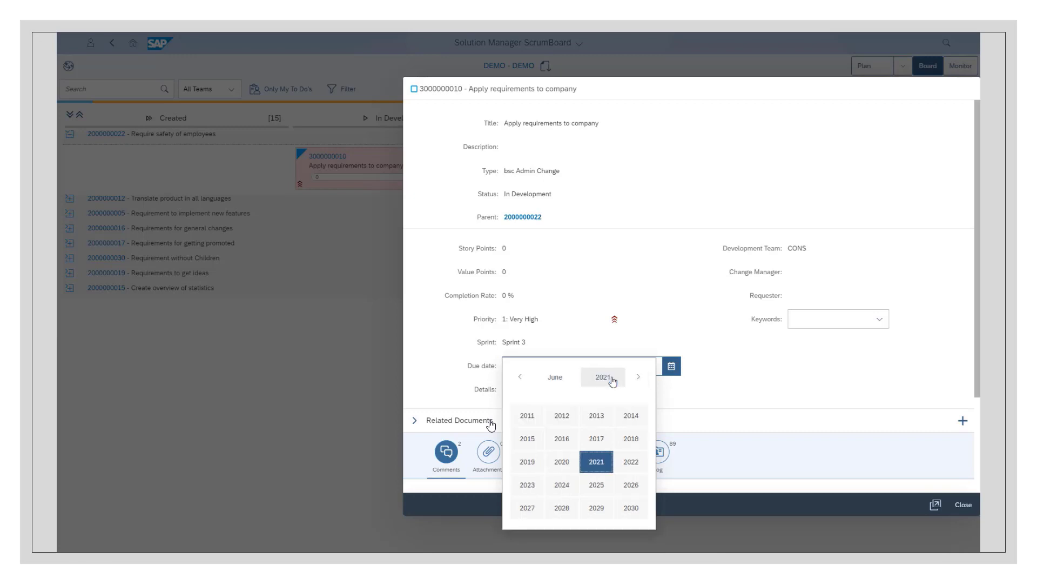
pyautogui.click(631, 461)
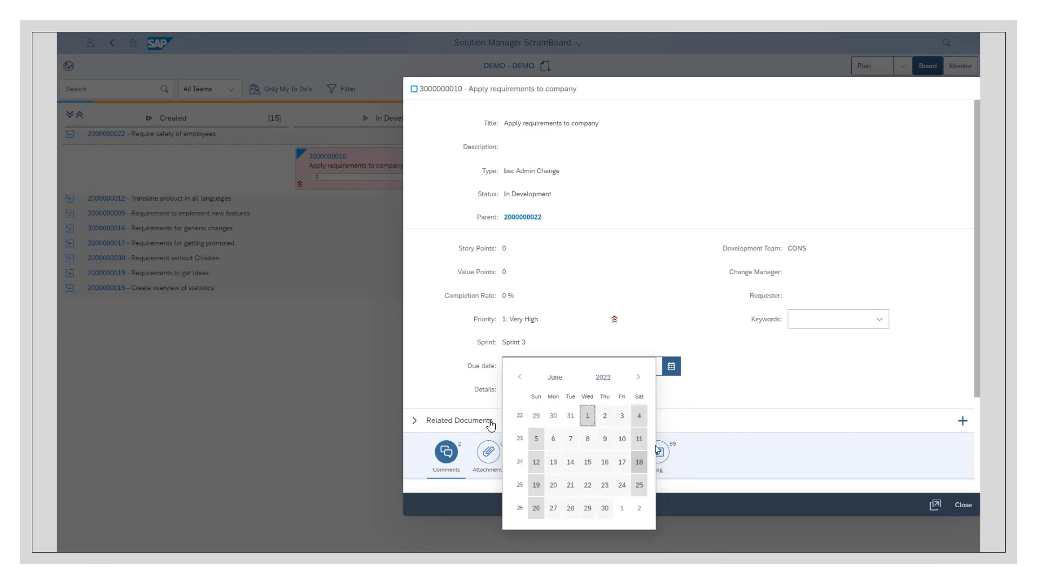
pyautogui.click(587, 438)
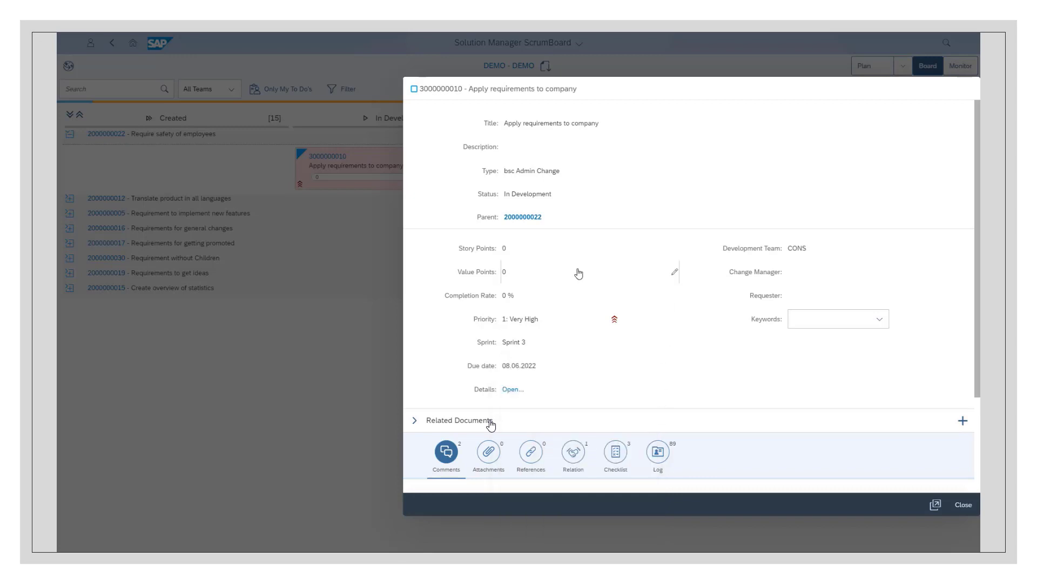
pyautogui.click(964, 504)
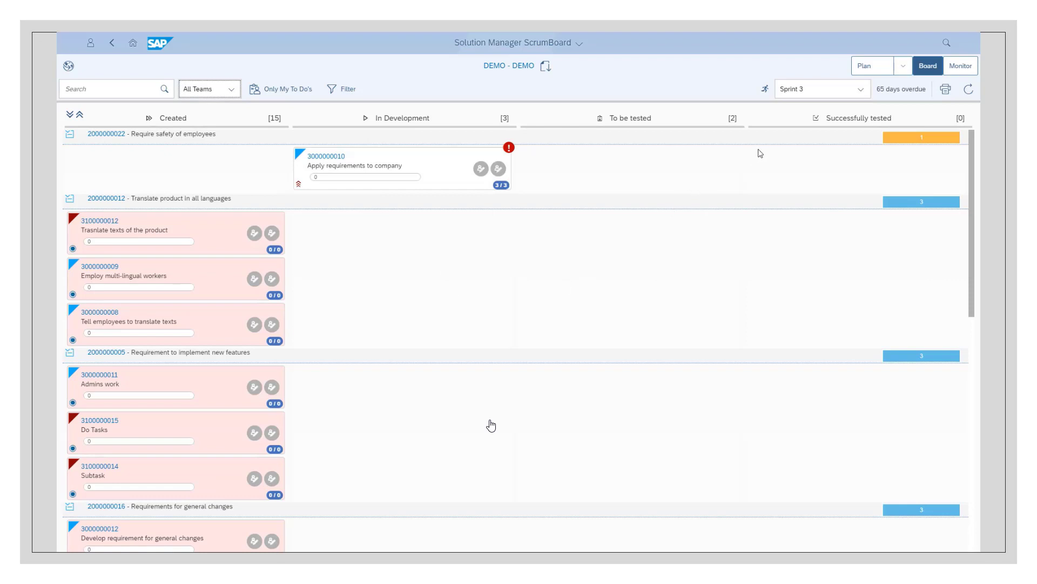
pyautogui.moveTo(417, 158); pyautogui.dragTo(644, 157)
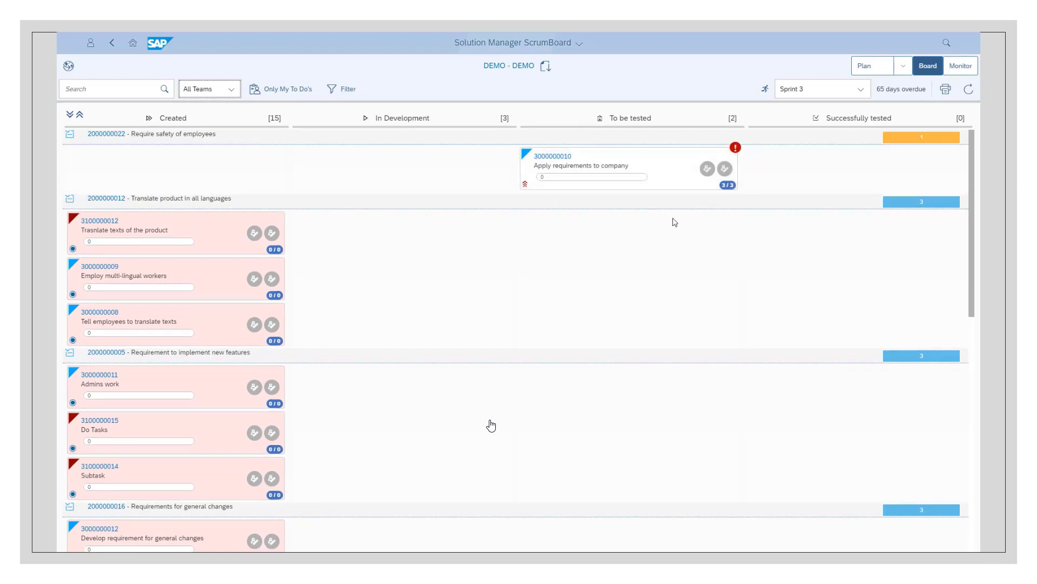
# In the monitor's retrospective, add "Team members motivated" under "Worked well" and rate "Impediment Management worked" five stars
pyautogui.click(965, 67)
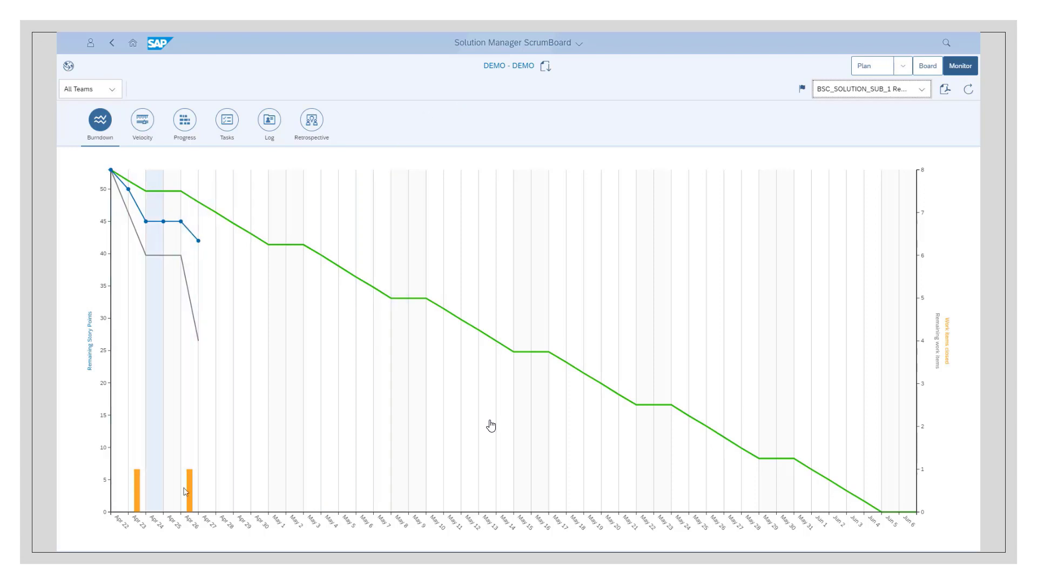
pyautogui.click(311, 120)
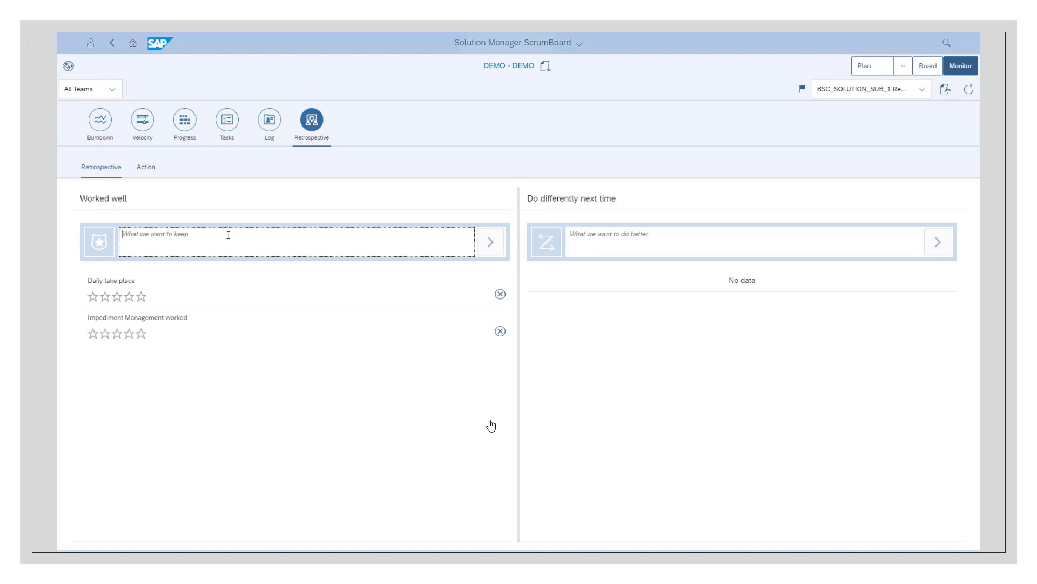
pyautogui.write('Team members motivated')
pyautogui.click(489, 242)
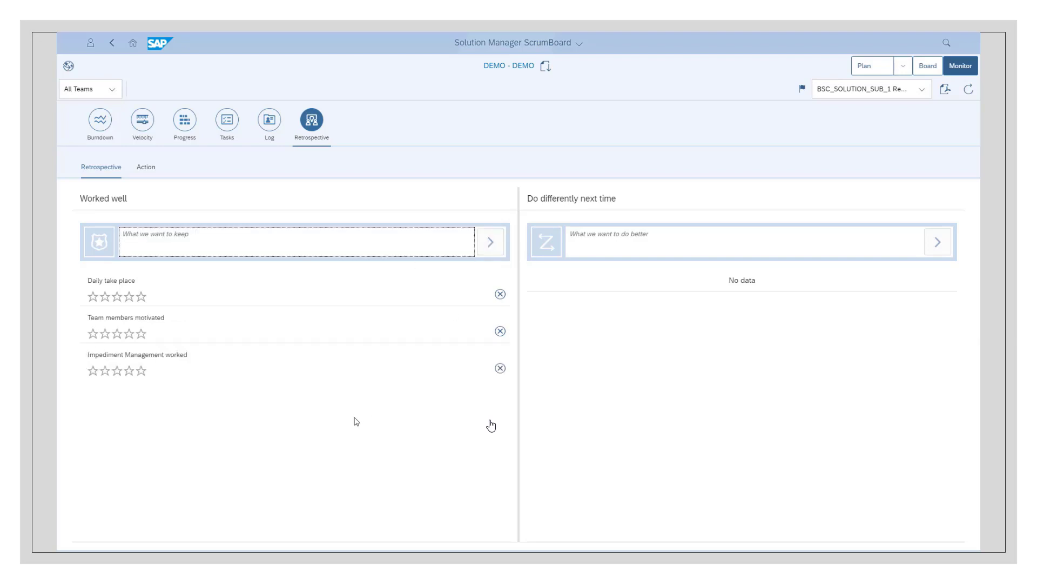
pyautogui.click(142, 372)
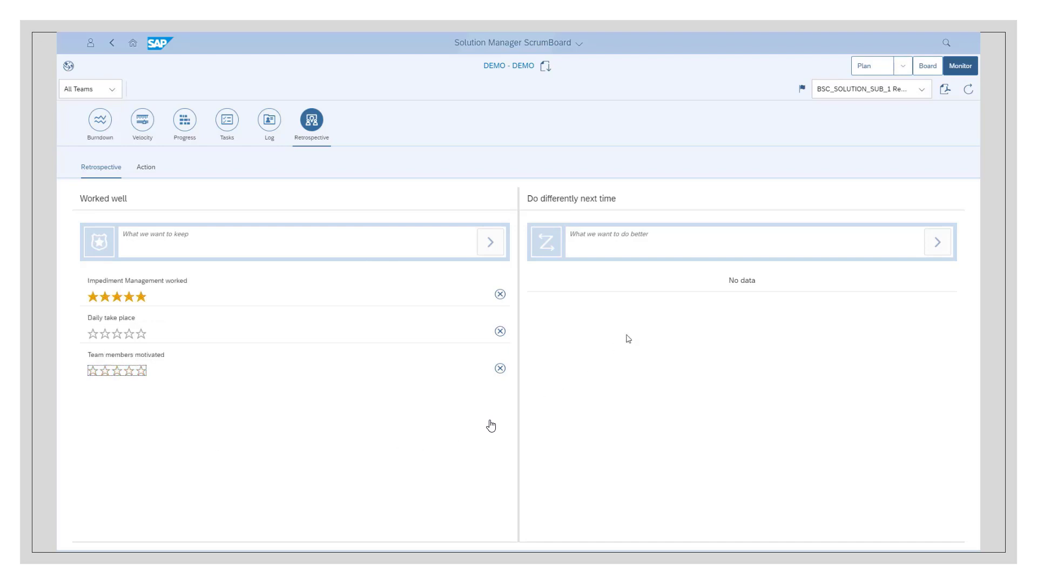
# Start a new retrospective action titled "Impediment with Server migration"
pyautogui.click(147, 168)
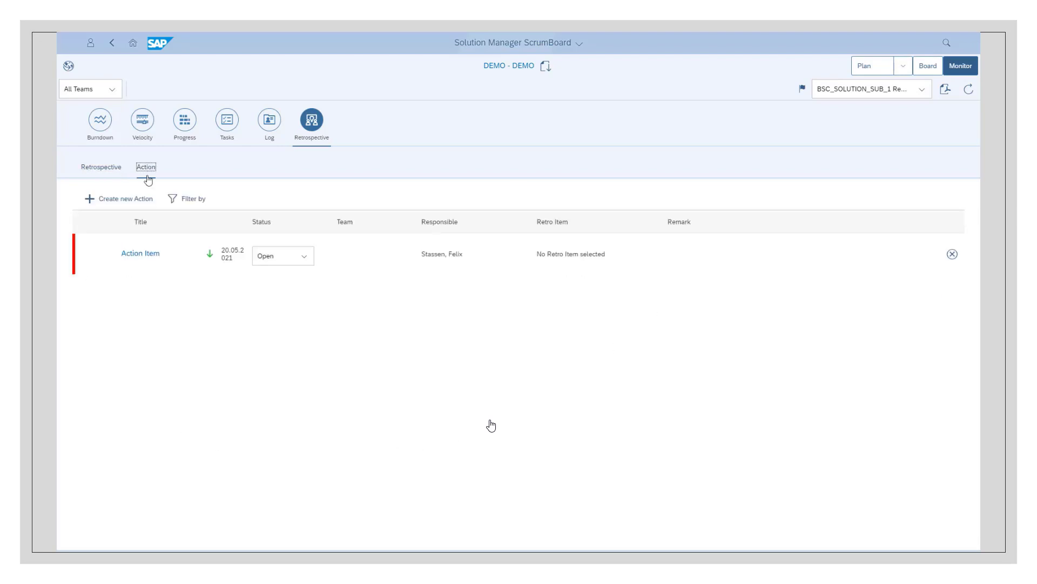
pyautogui.click(140, 202)
pyautogui.write('Imped')
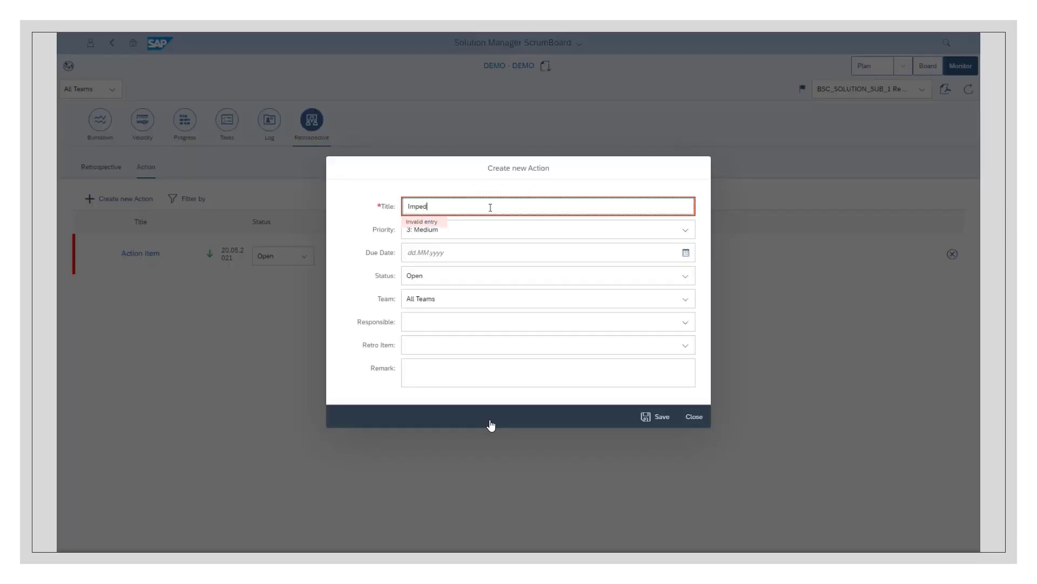
pyautogui.write('iment with Server migration')
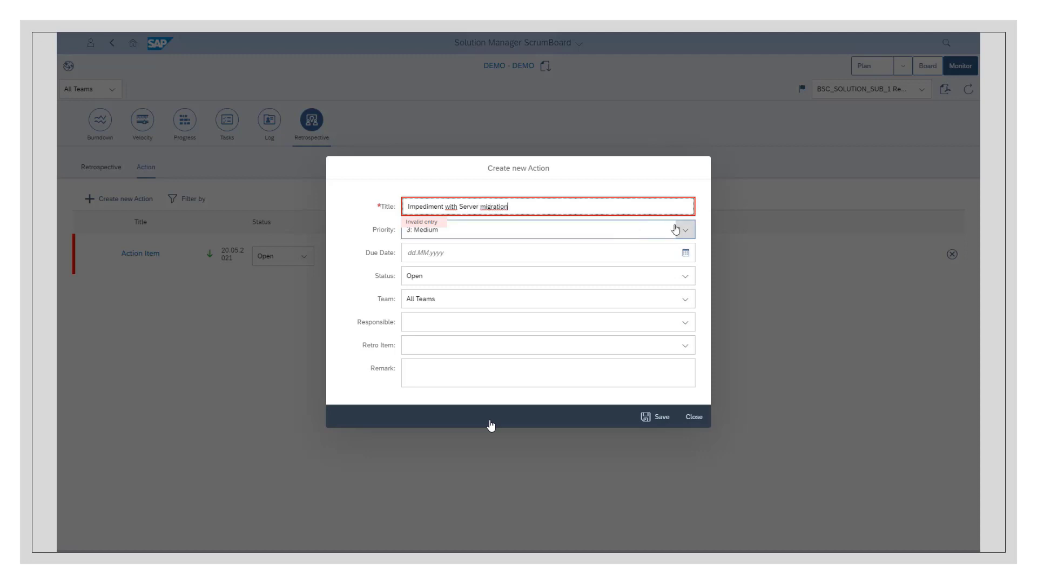
# Give the new action the priority "2: High" and the due date 22.09.2021
pyautogui.click(682, 229)
pyautogui.click(536, 268)
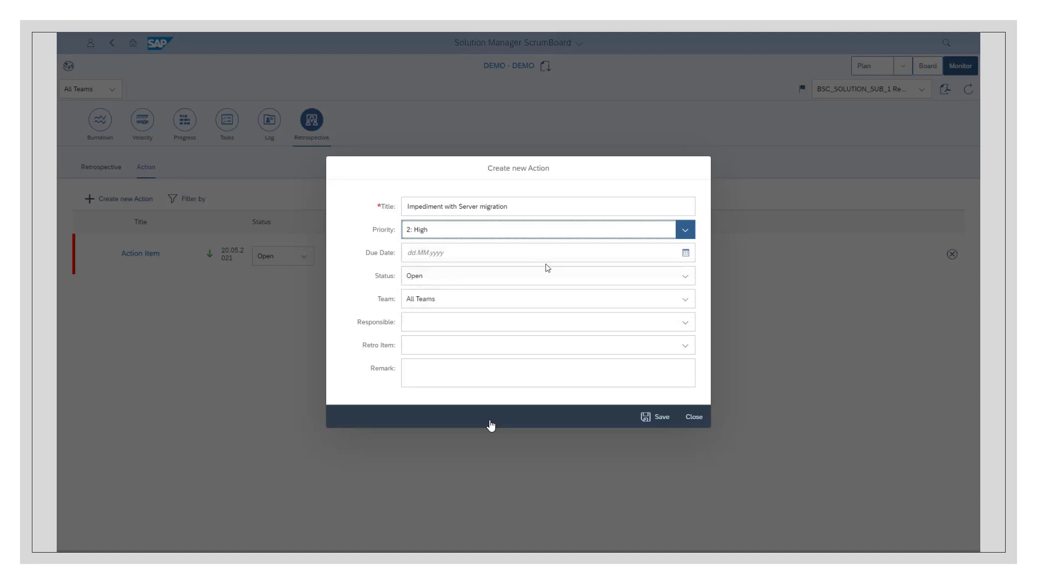
pyautogui.click(685, 252)
pyautogui.click(487, 388)
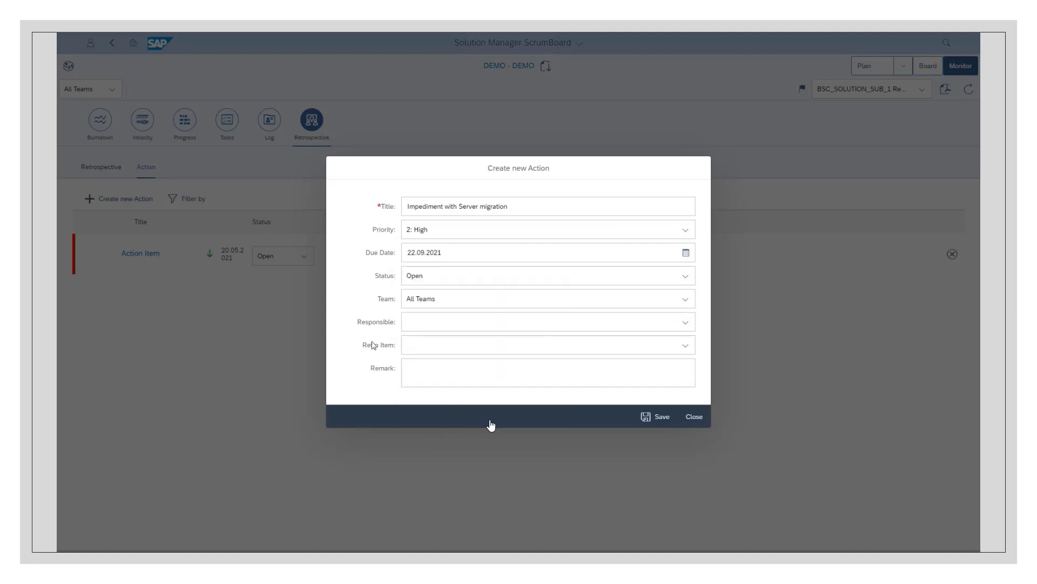
# Link the action to the retro item "Meet deadlines", add the remark "Need to be discussed and delegated" and save it
pyautogui.click(433, 350)
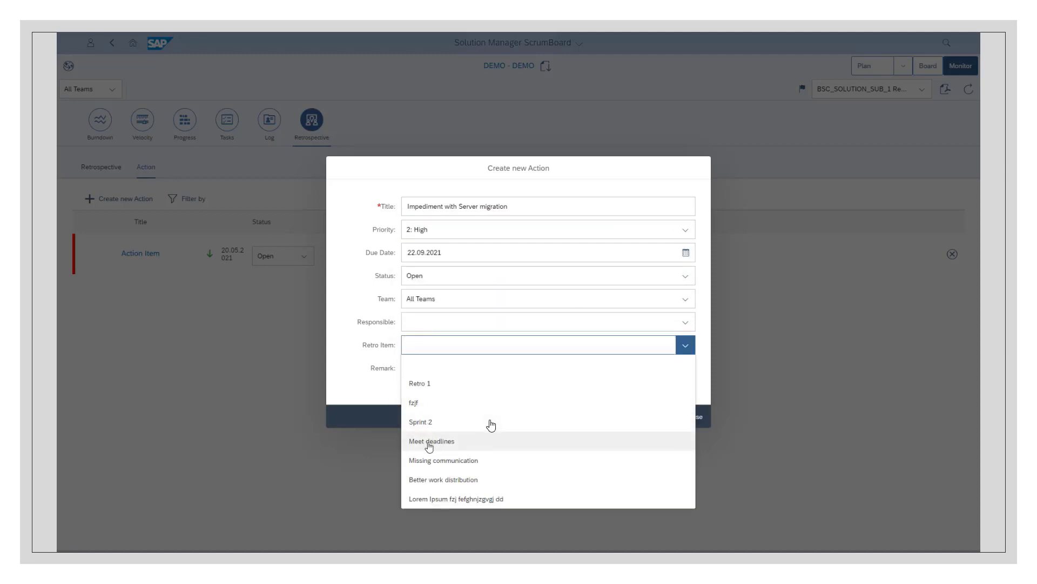
pyautogui.click(432, 441)
pyautogui.click(428, 378)
pyautogui.write('Need to be discussed and delegated')
pyautogui.click(655, 417)
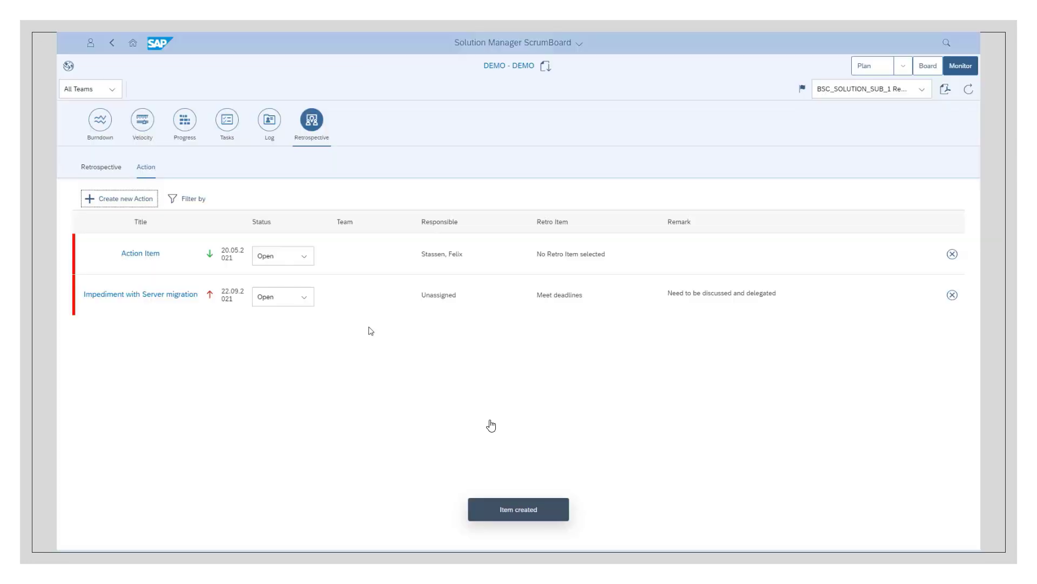